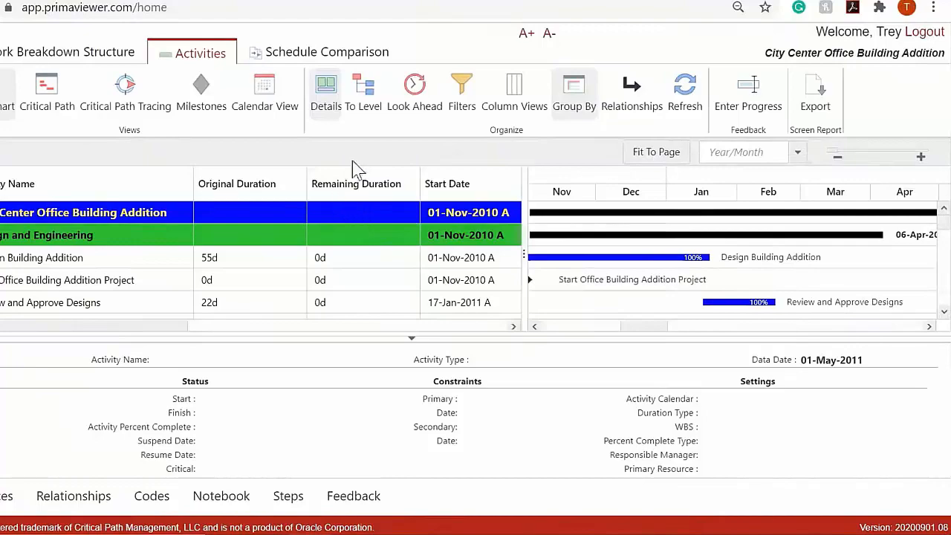
Bring up the Look Ahead settings for the City Center Office Building Addition activities
{"action": "left_click", "coordinate": [416, 104]}
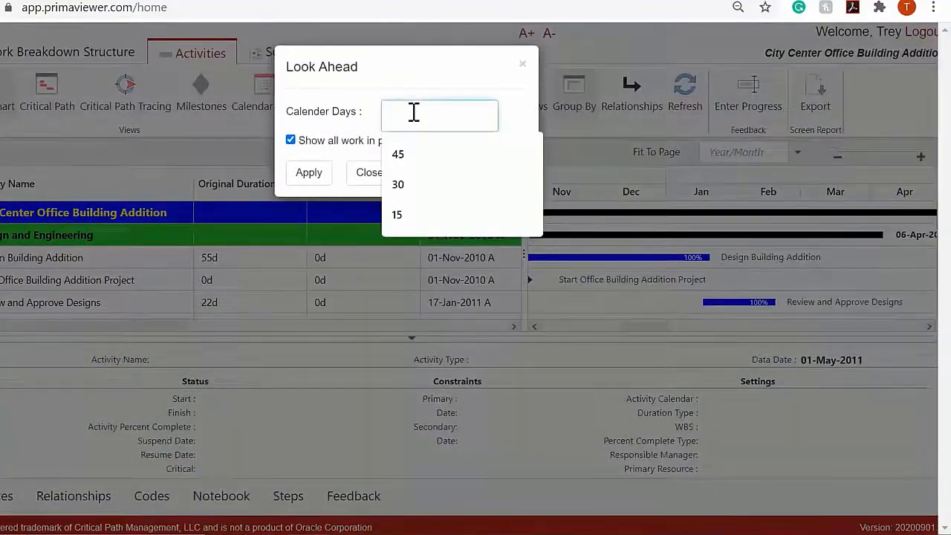
{"action": "type", "text": "7"}
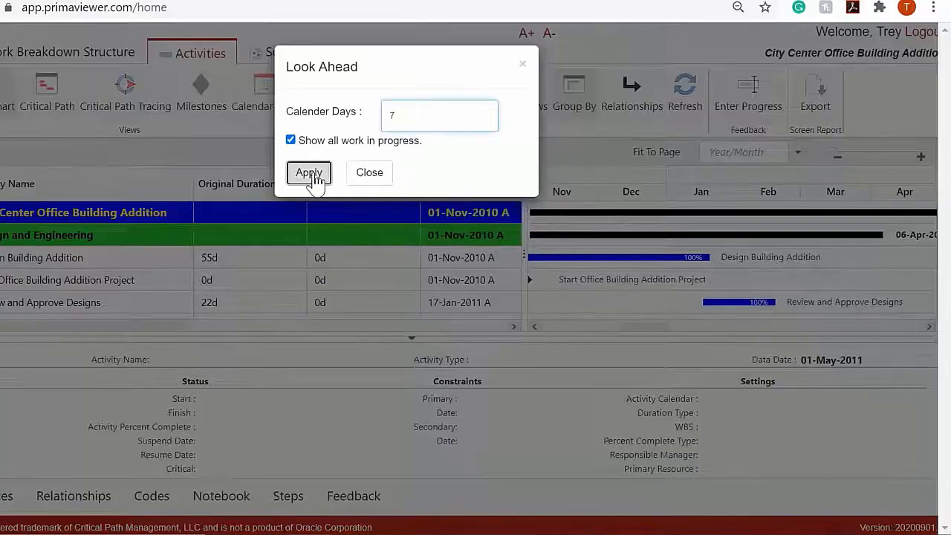